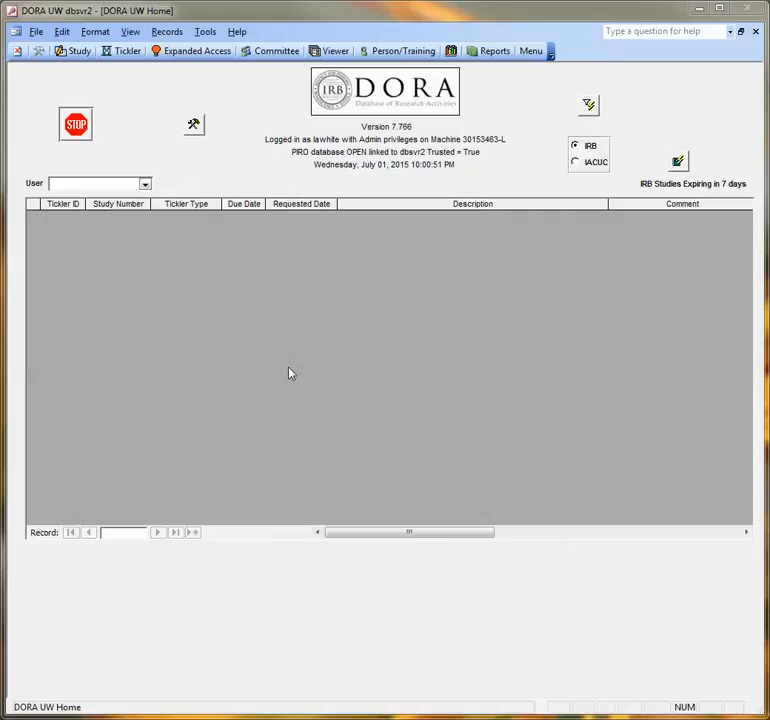
Step: Open the Study form and look up study number 50035
left_click(80, 55)
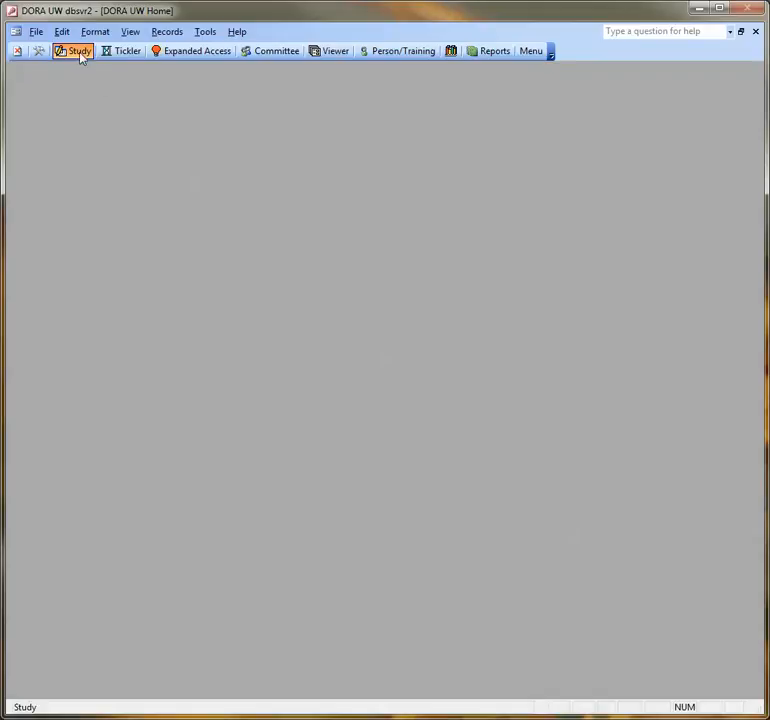
left_click(79, 52)
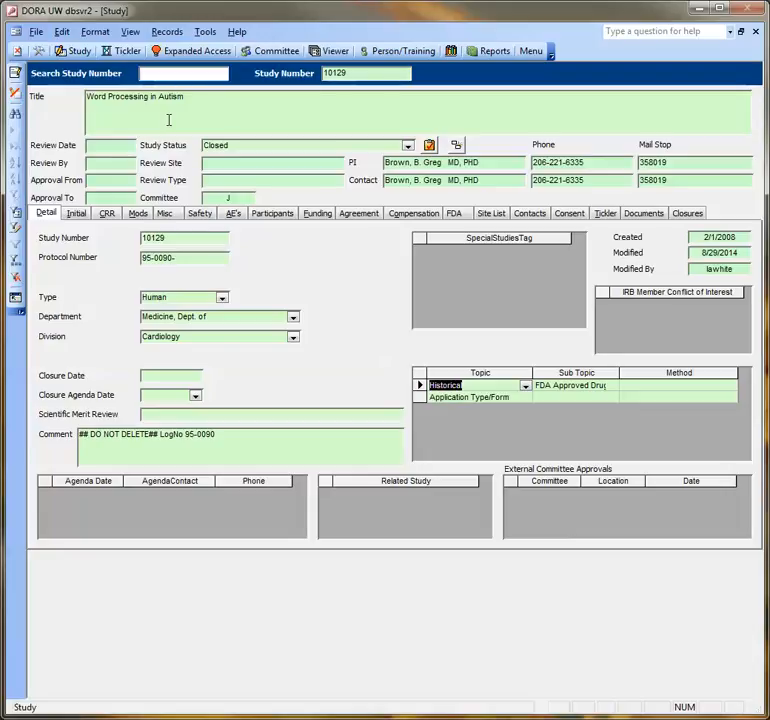
type("50035")
key("Return")
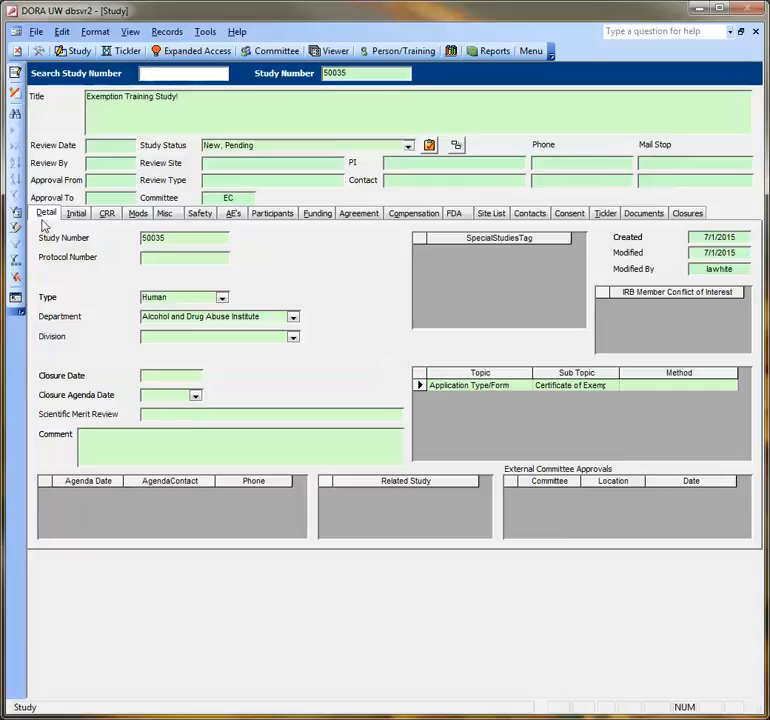
Step: Open the study's Initial activity record in detail view and enable editing
left_click(77, 215)
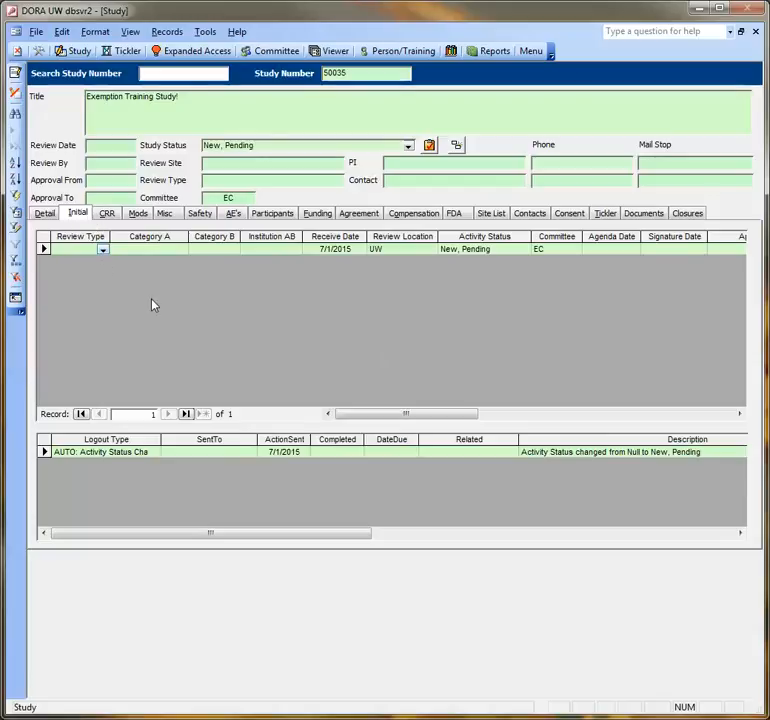
left_click(169, 250)
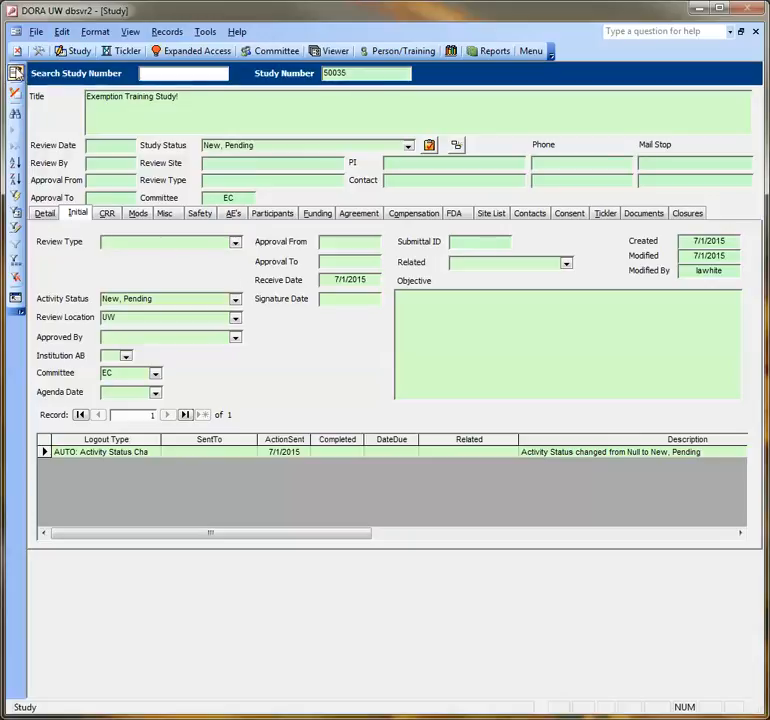
left_click(16, 73)
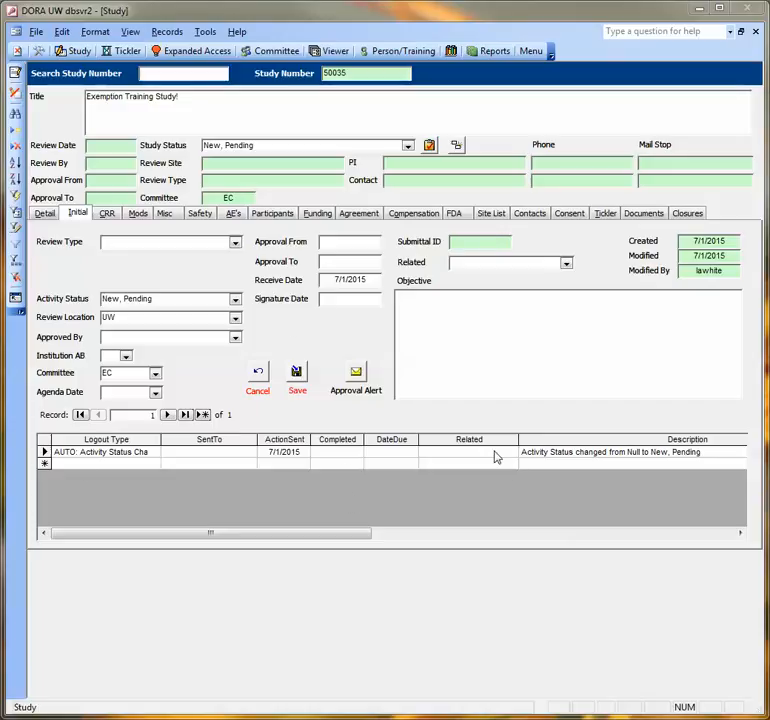
Step: Add a logout entry of type CORR: Screening Request sent to PI & Contact Person
left_click(134, 464)
left_click(153, 464)
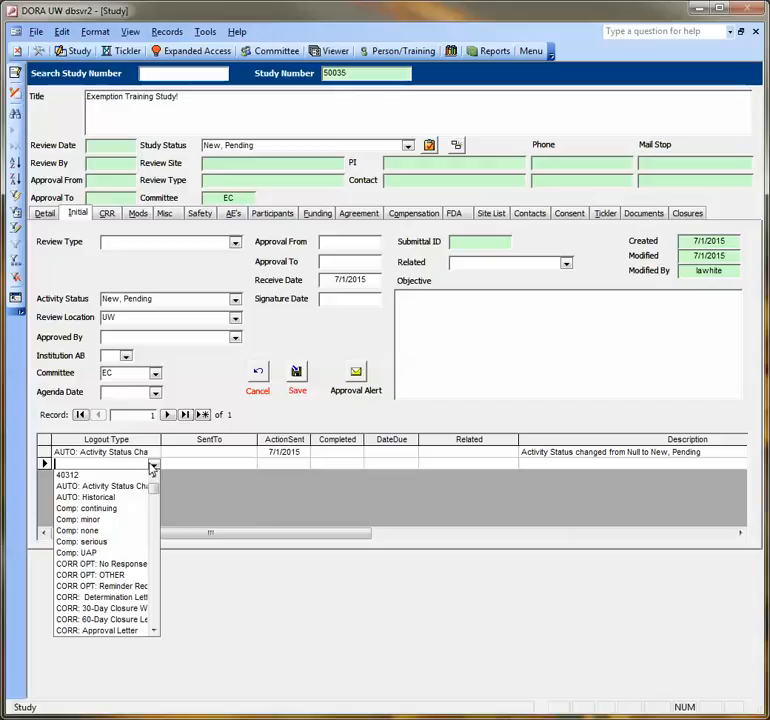
left_click_drag(153, 631, 153, 631)
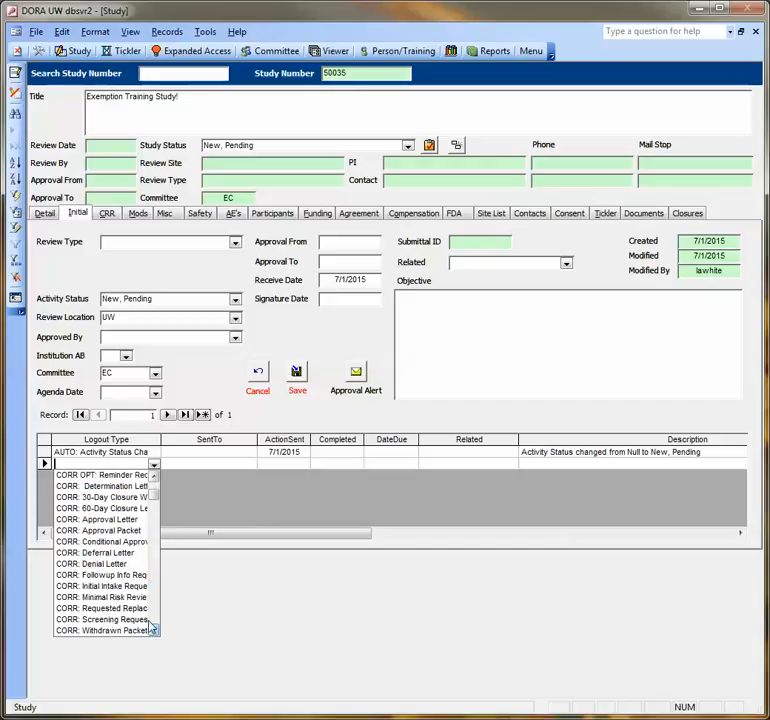
left_click(145, 621)
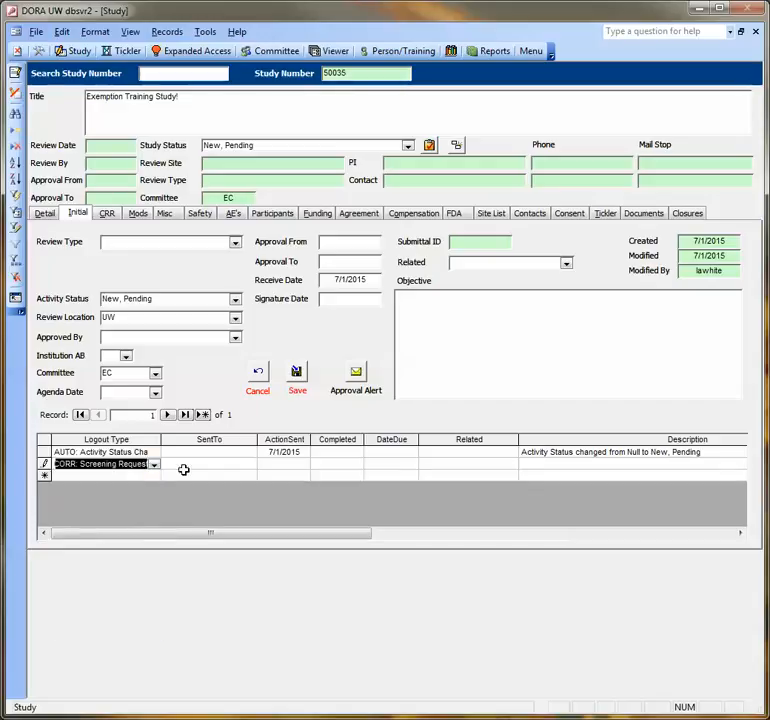
left_click(235, 464)
left_click(250, 464)
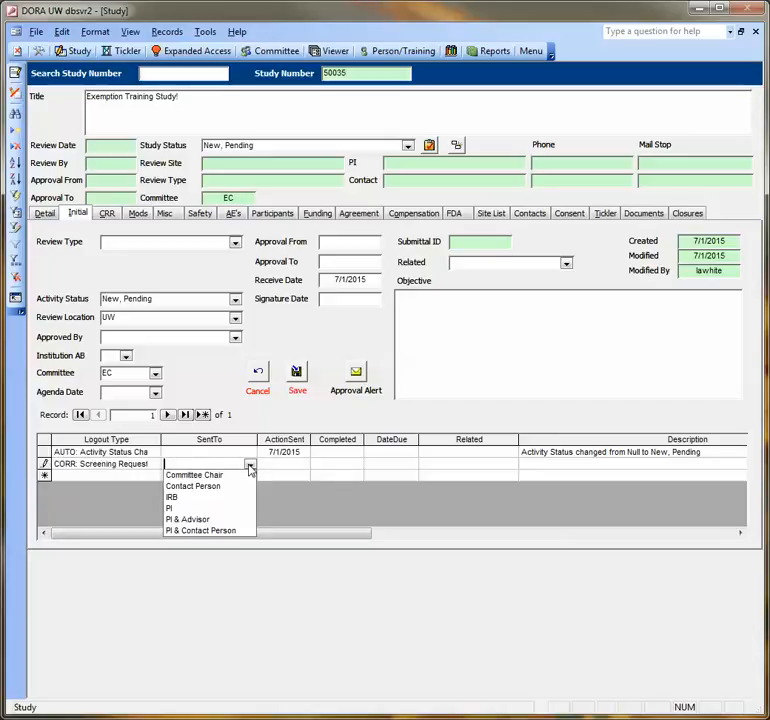
left_click(234, 531)
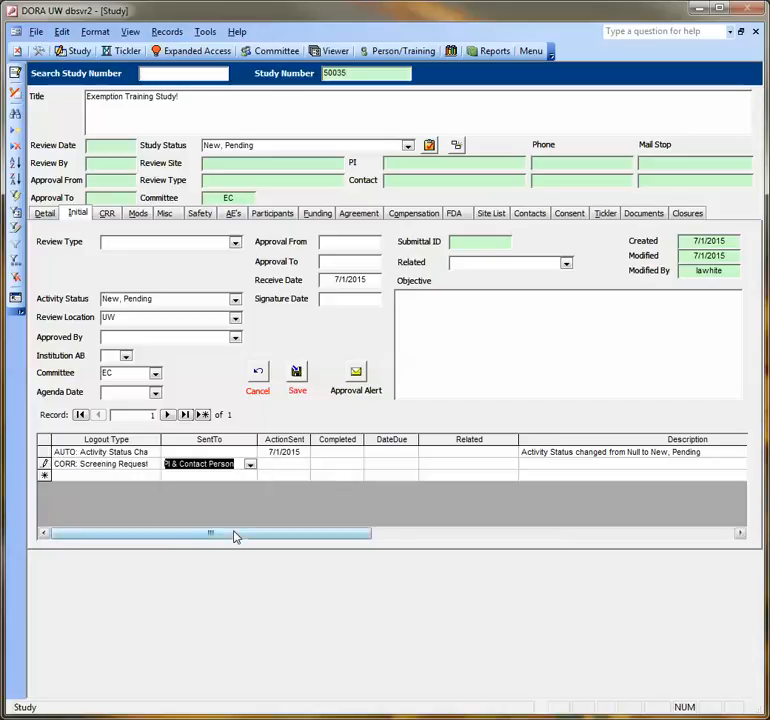
Step: Set the logout entry's ActionSent date to 7/2/2015 and its Completed date to 7/3/2015, saving in between
left_click(282, 465)
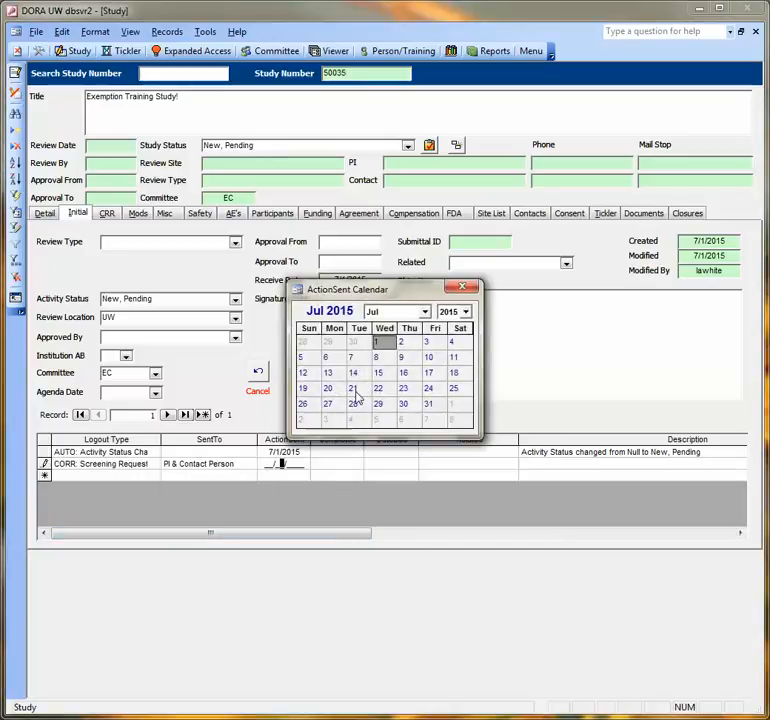
left_click(401, 342)
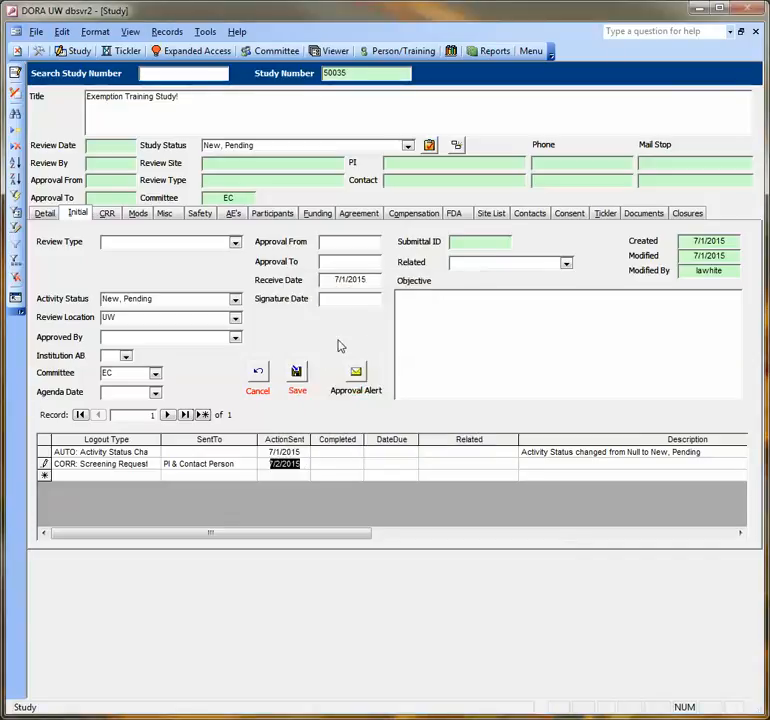
left_click(296, 375)
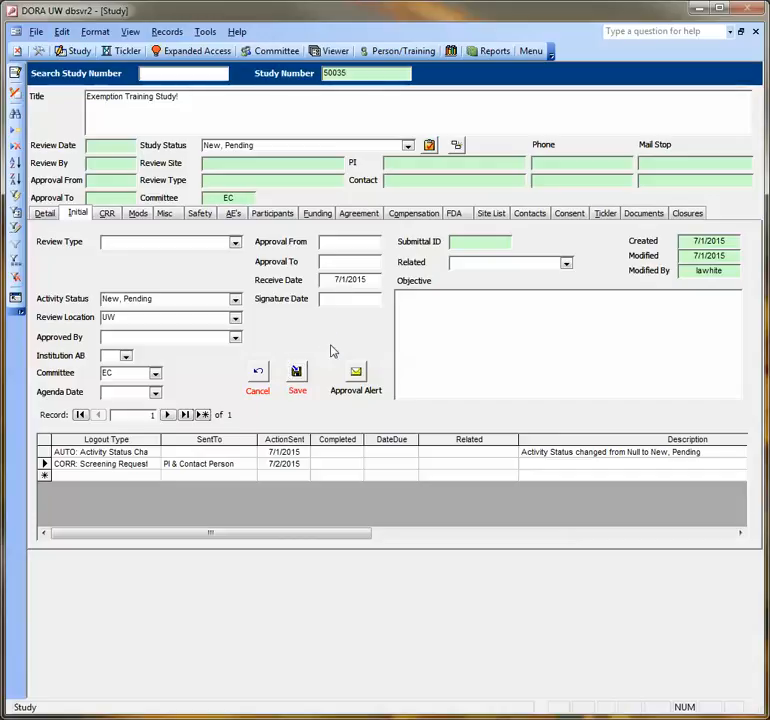
left_click(337, 467)
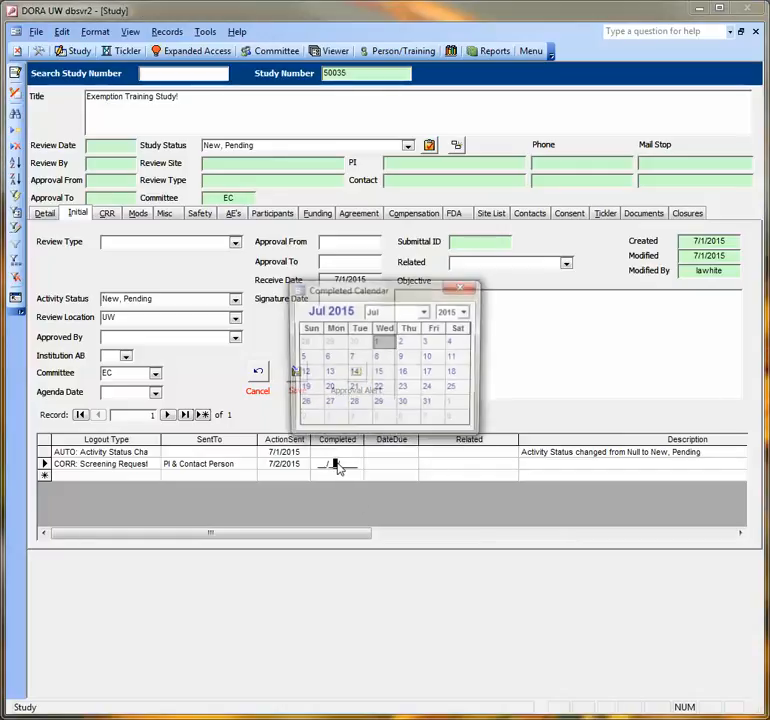
left_click(427, 342)
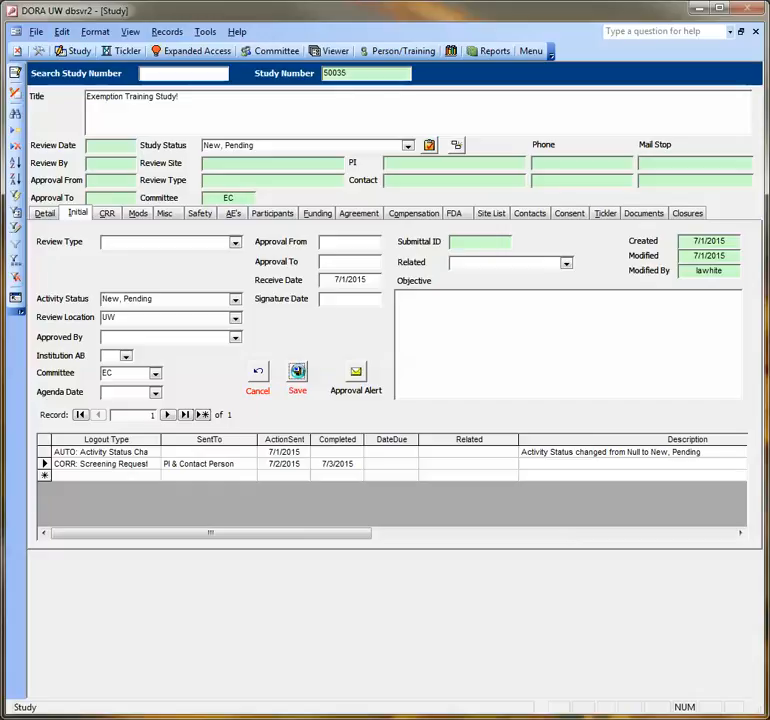
Step: Set the Review Type to Exempt and Category A to 7 - Tests etc with tasks
left_click(350, 298)
left_click(236, 243)
left_click(203, 300)
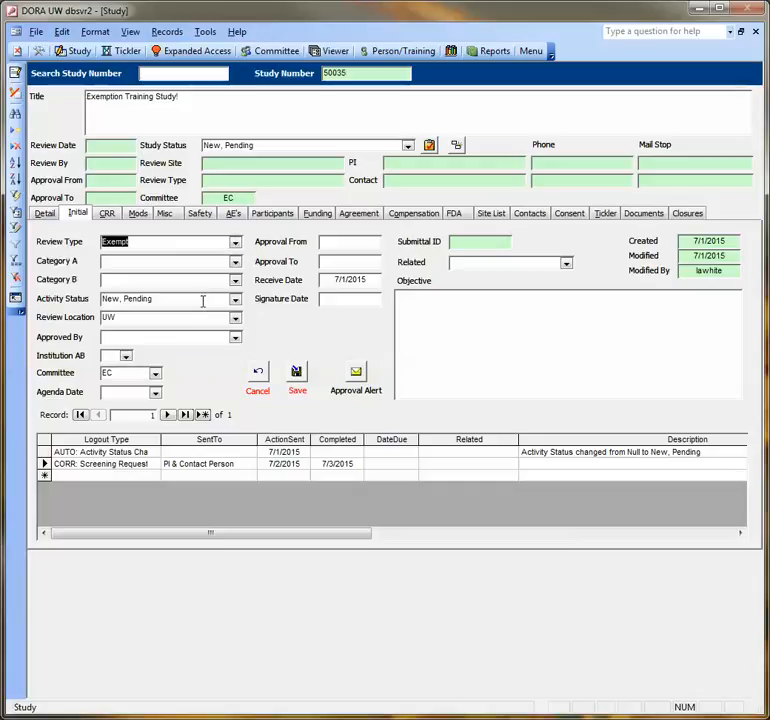
left_click(236, 261)
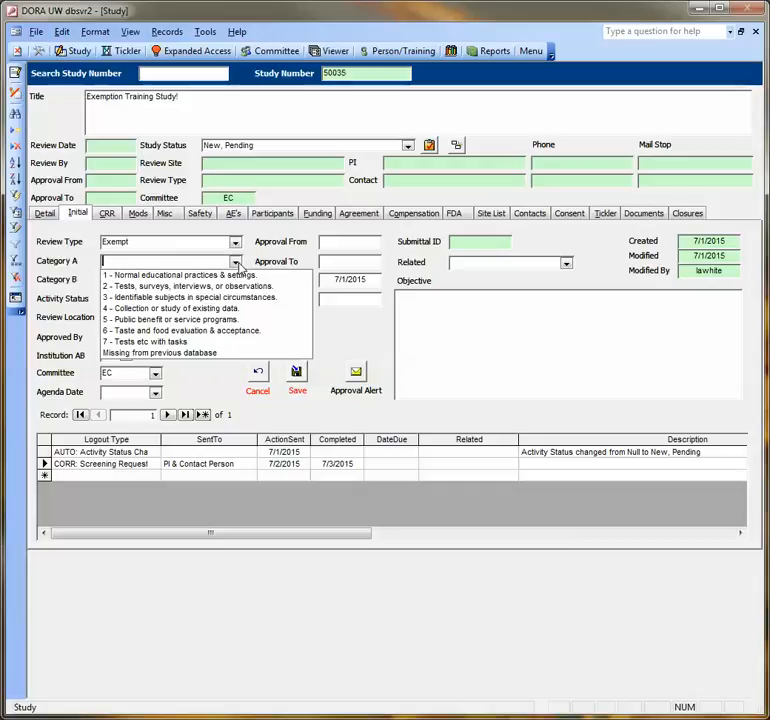
left_click(237, 342)
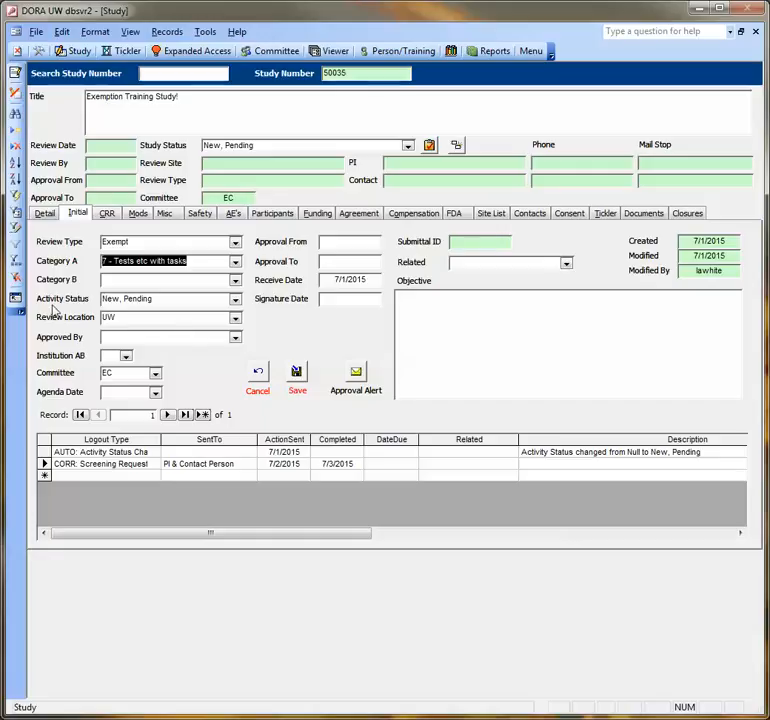
Step: Change the Activity Status to Active, Approved
left_click(238, 304)
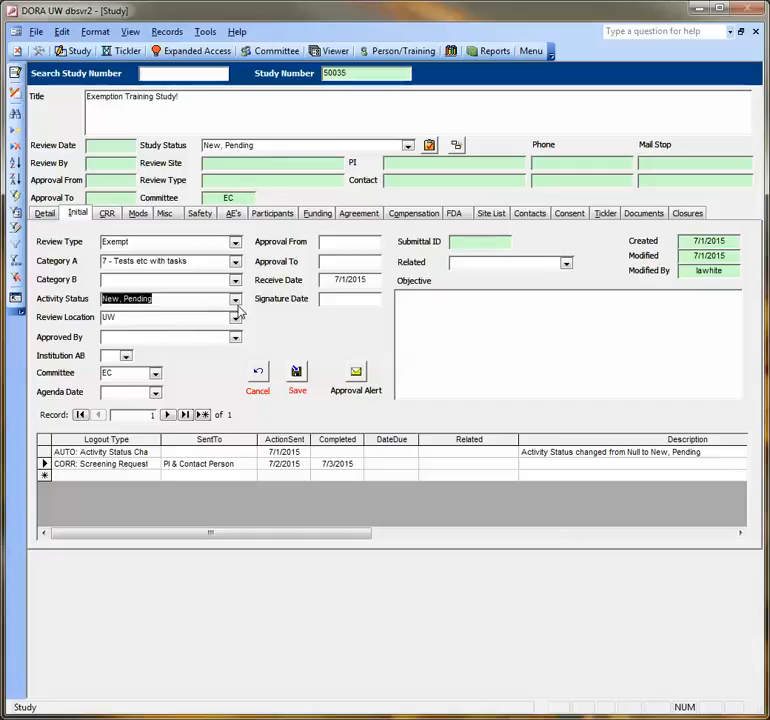
left_click(237, 302)
left_click(306, 314)
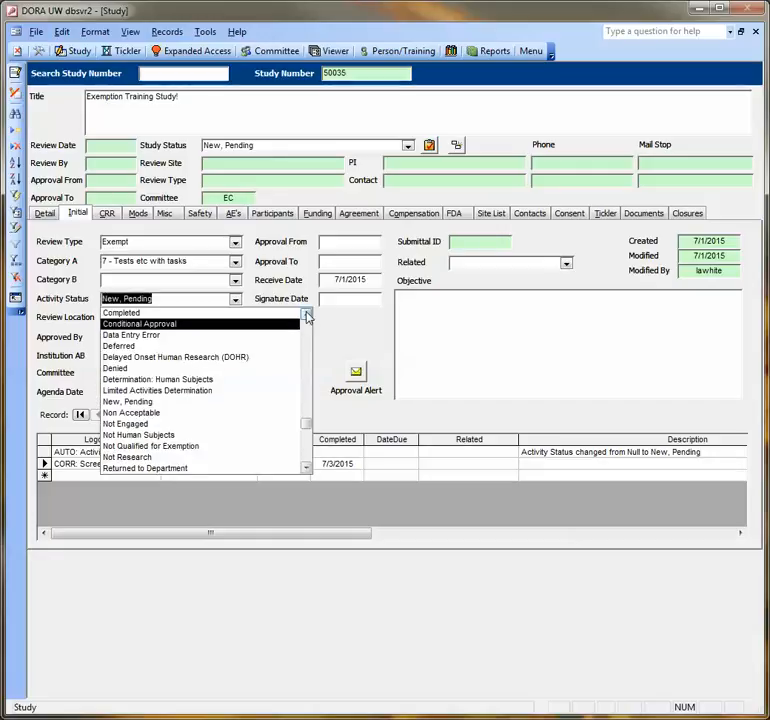
left_click(306, 314)
left_click(306, 315)
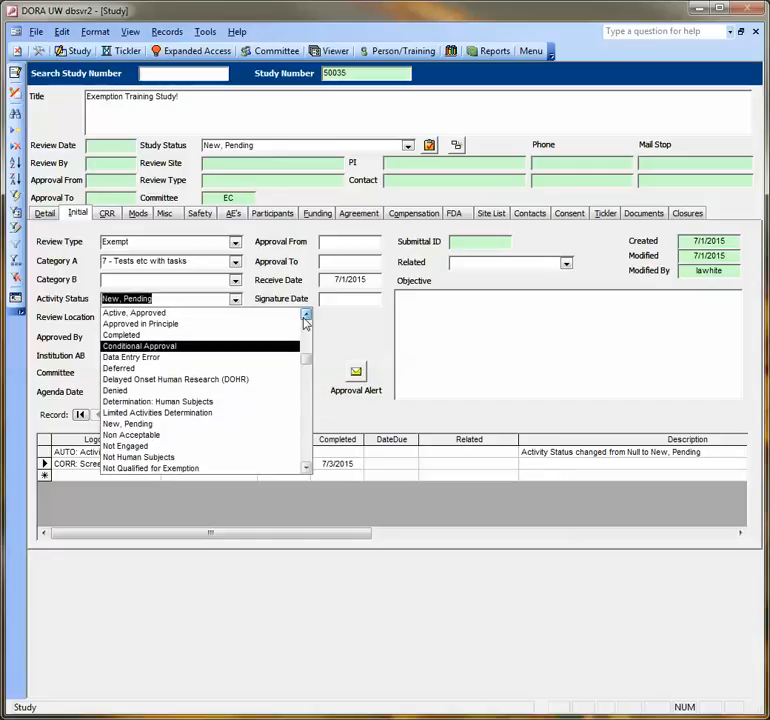
left_click(276, 315)
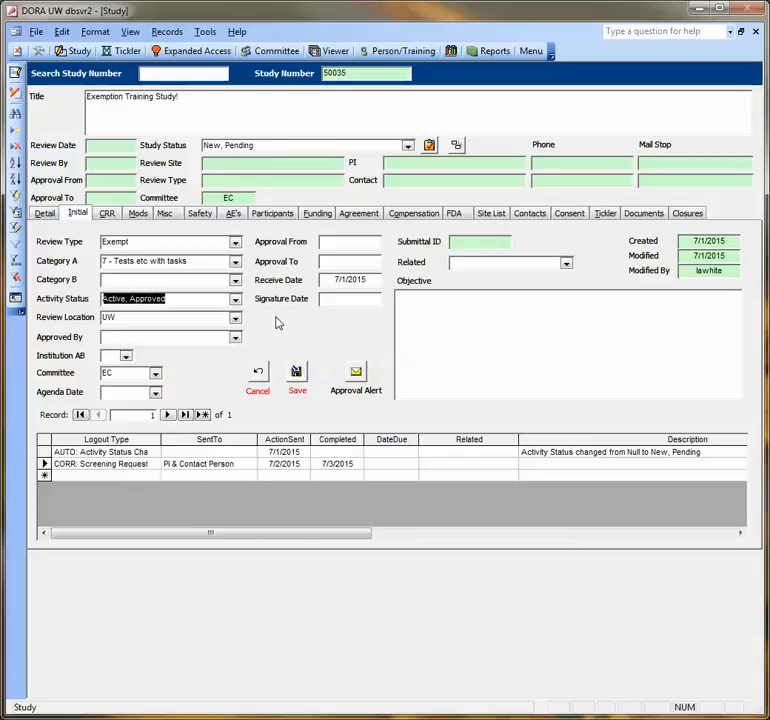
Step: Choose the approving reviewer in the Approved By list
left_click(236, 338)
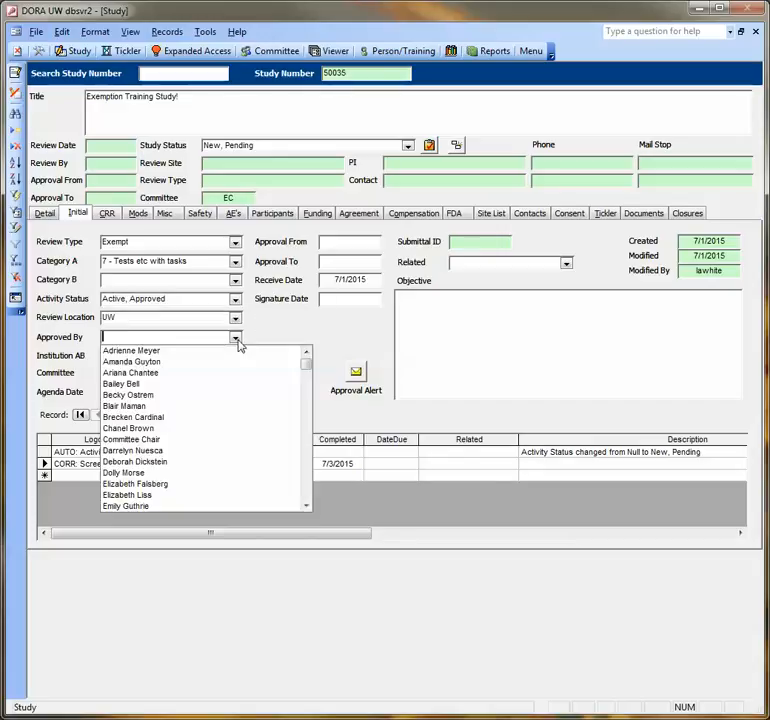
left_click(306, 506)
left_click(306, 508)
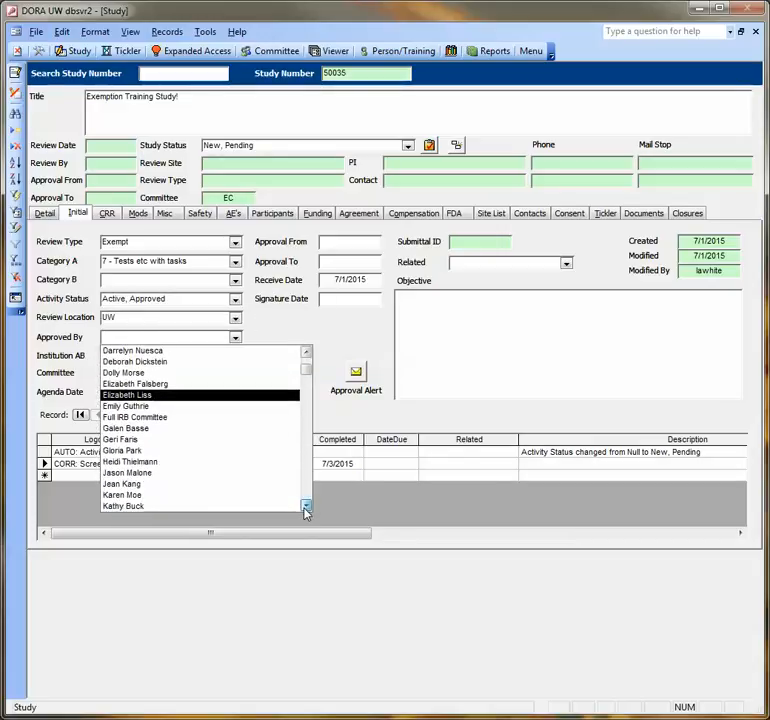
left_click(306, 508)
left_click(306, 508)
left_click(306, 508)
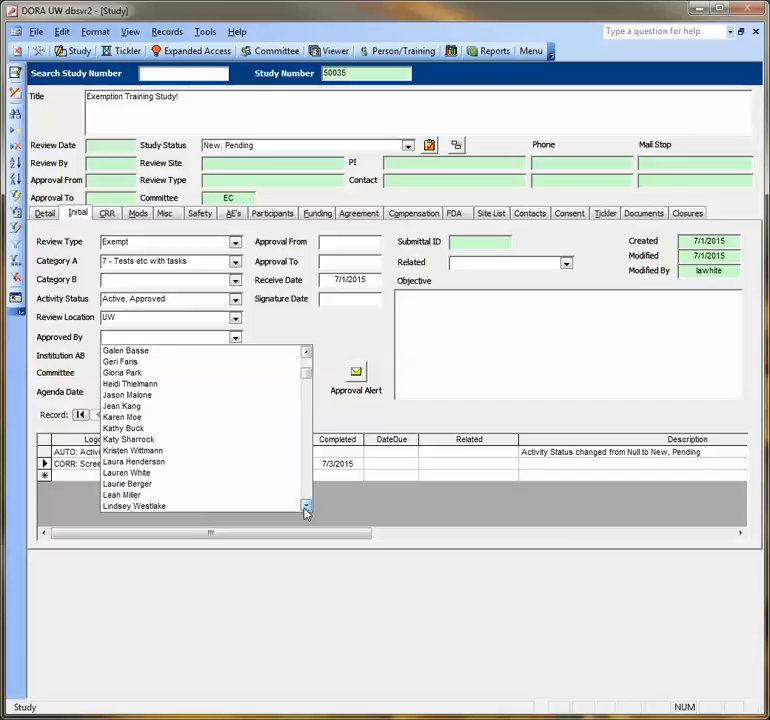
left_click(306, 508)
left_click(209, 463)
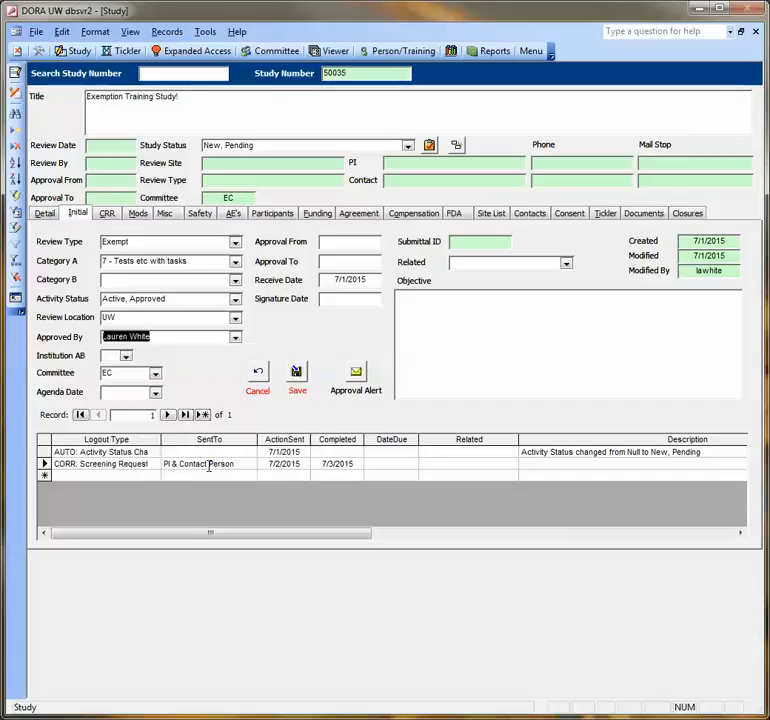
Step: Set the approval period from 7/3/2015 to 7/2/2020
left_click(337, 242)
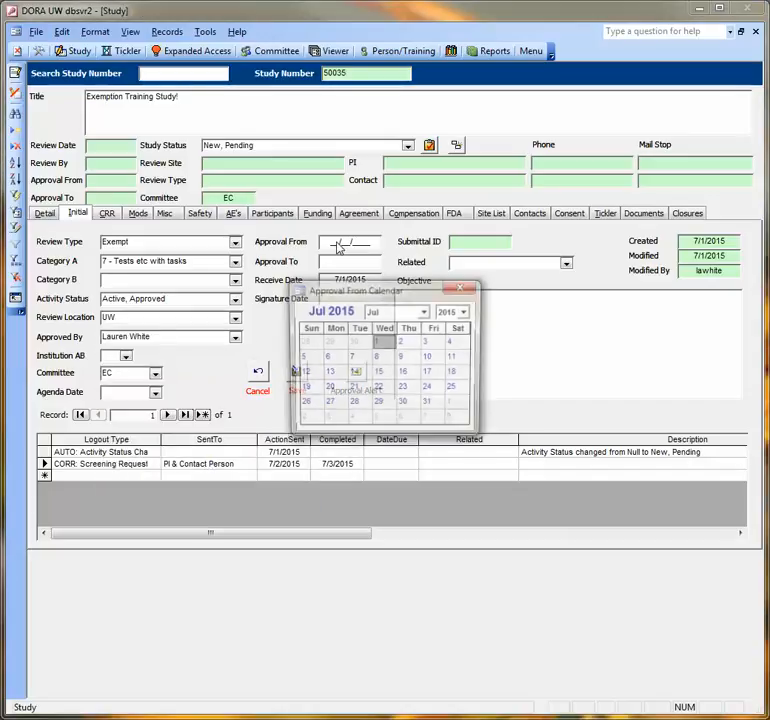
left_click(428, 342)
left_click(360, 262)
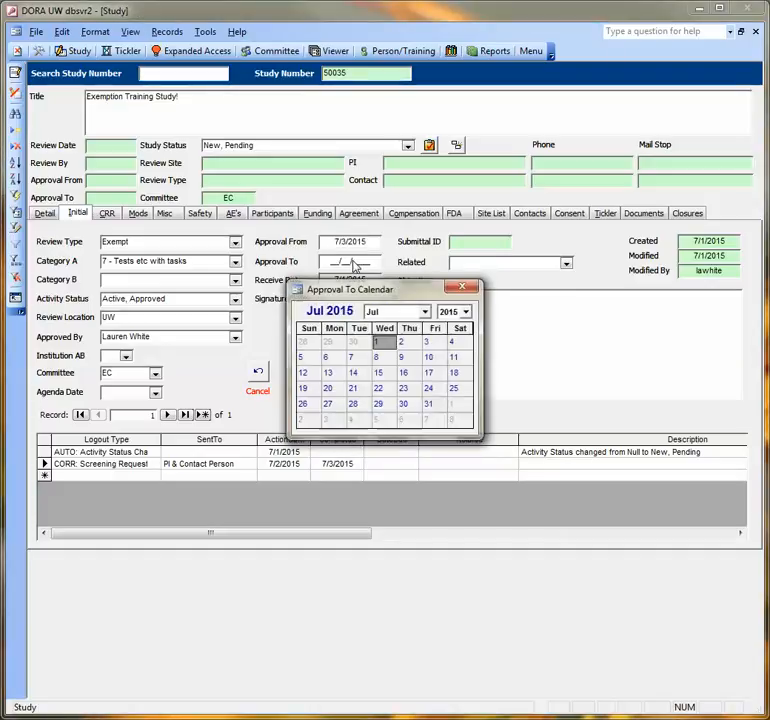
left_click(465, 311)
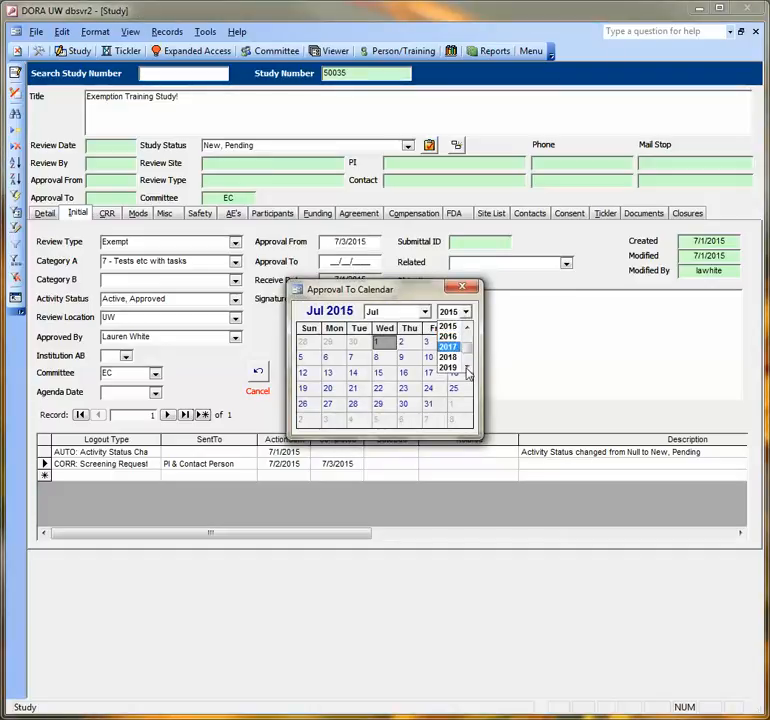
left_click(465, 367)
left_click(458, 369)
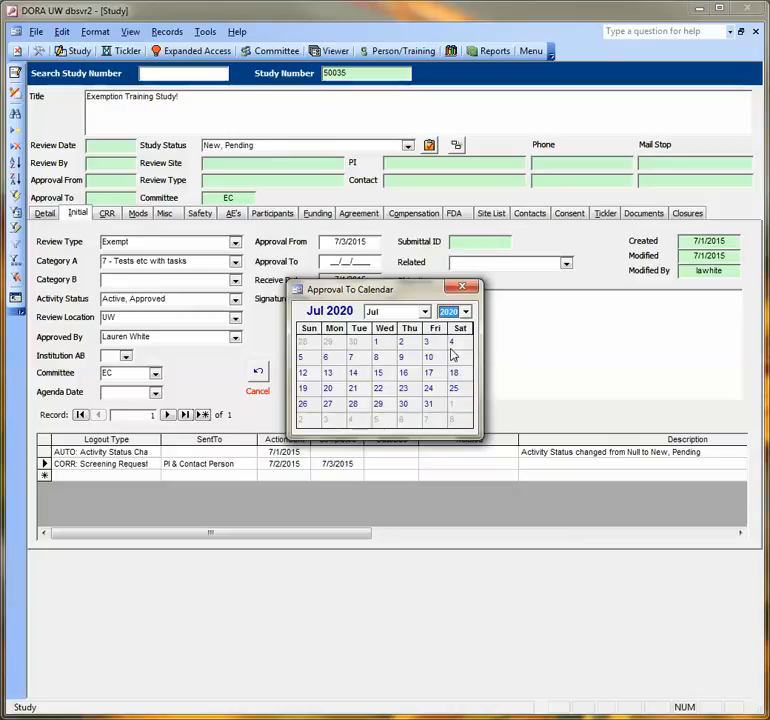
left_click(413, 345)
Step: Set the Signature Date to 7/3/2015 and save the activity without adding an agenda date
left_click(352, 305)
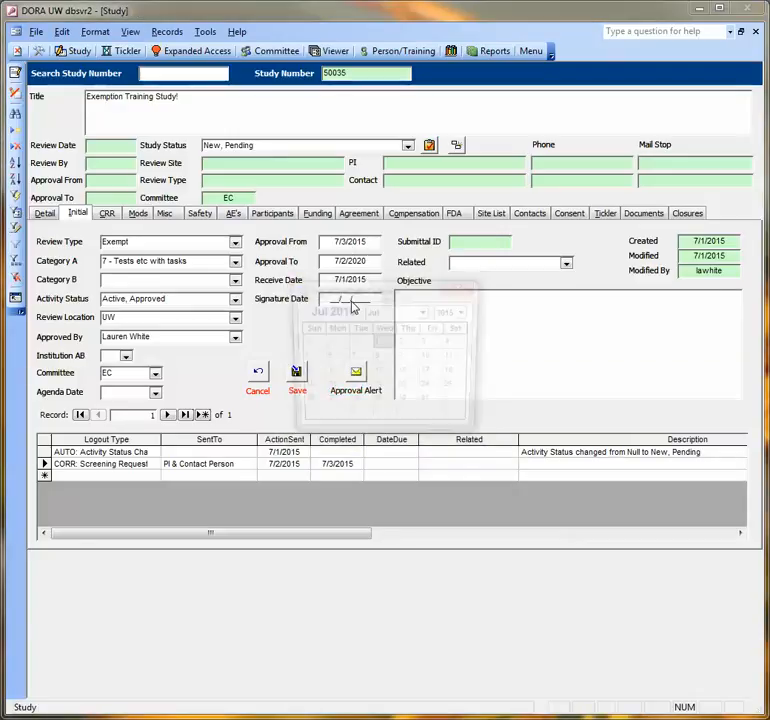
left_click(432, 343)
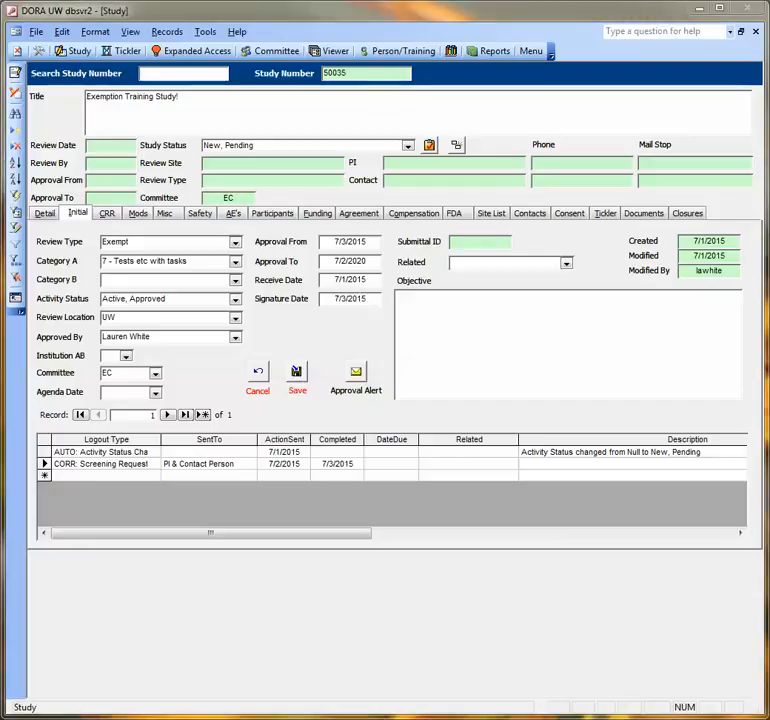
left_click(297, 373)
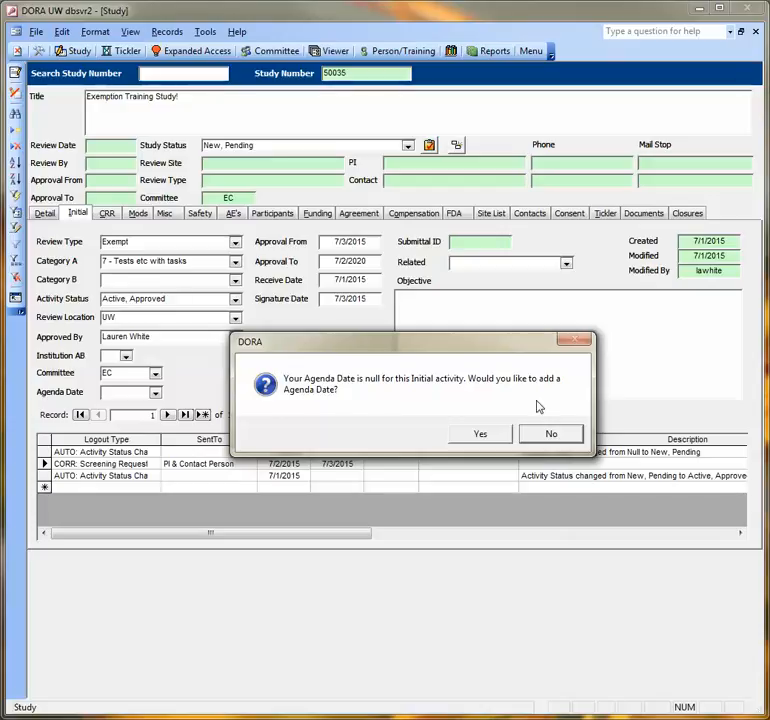
left_click(551, 434)
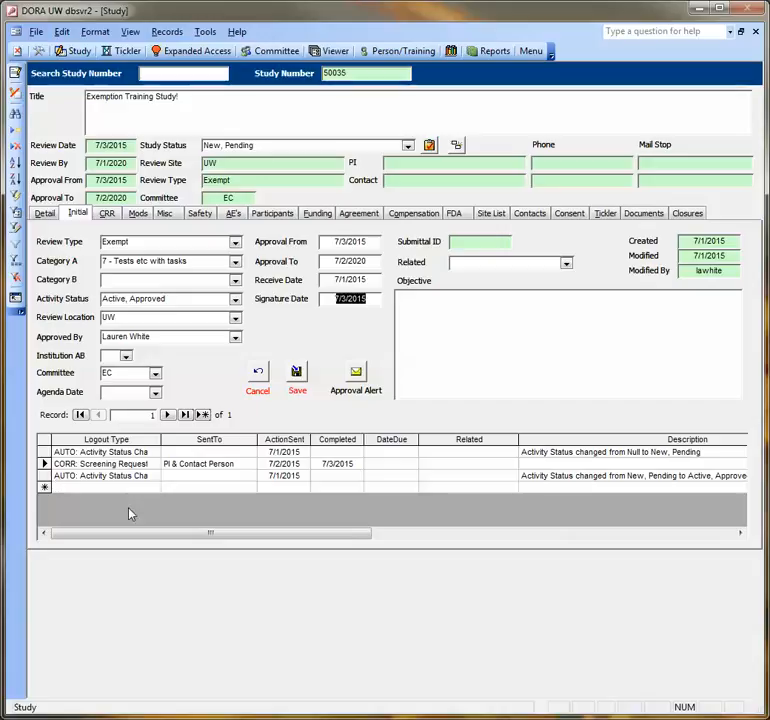
Step: Add a new logout entry with Logout Type CORR: Approval Packet
left_click_drag(161, 534, 175, 534)
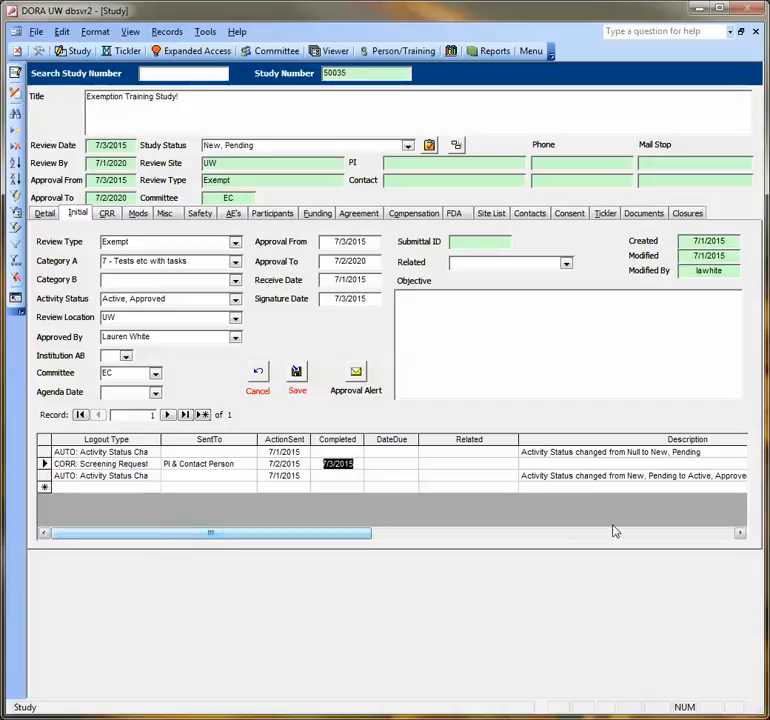
left_click(741, 535)
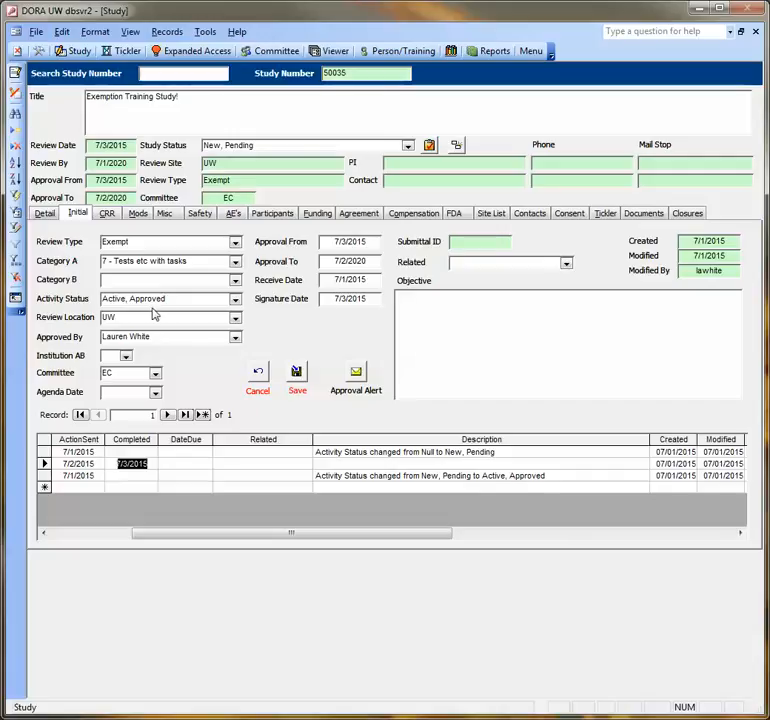
left_click_drag(263, 534, 113, 516)
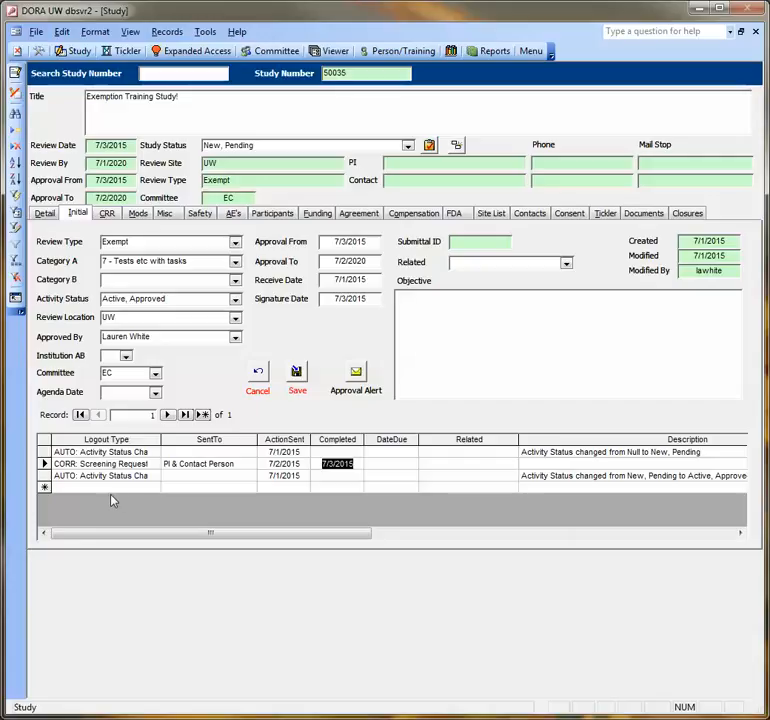
left_click(110, 487)
left_click(155, 487)
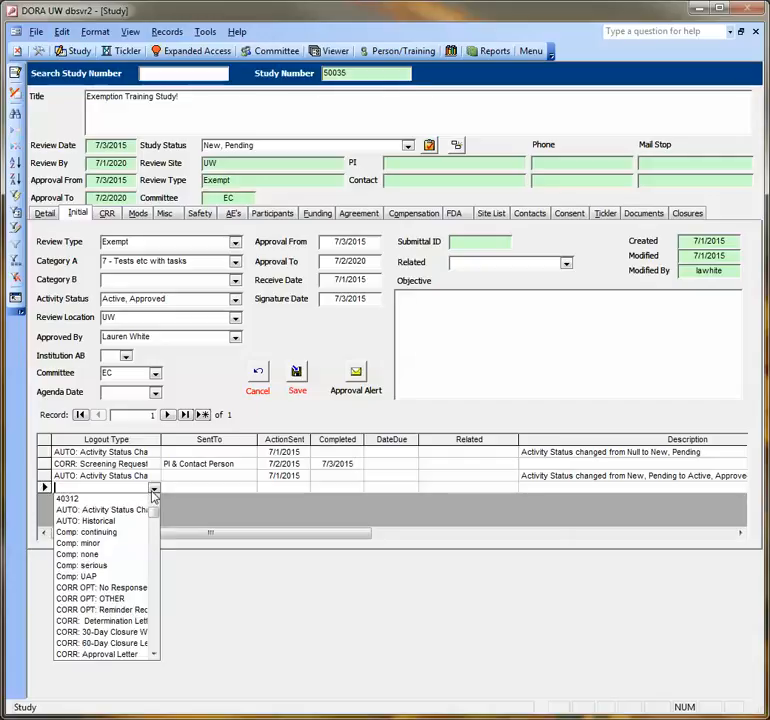
left_click(154, 654)
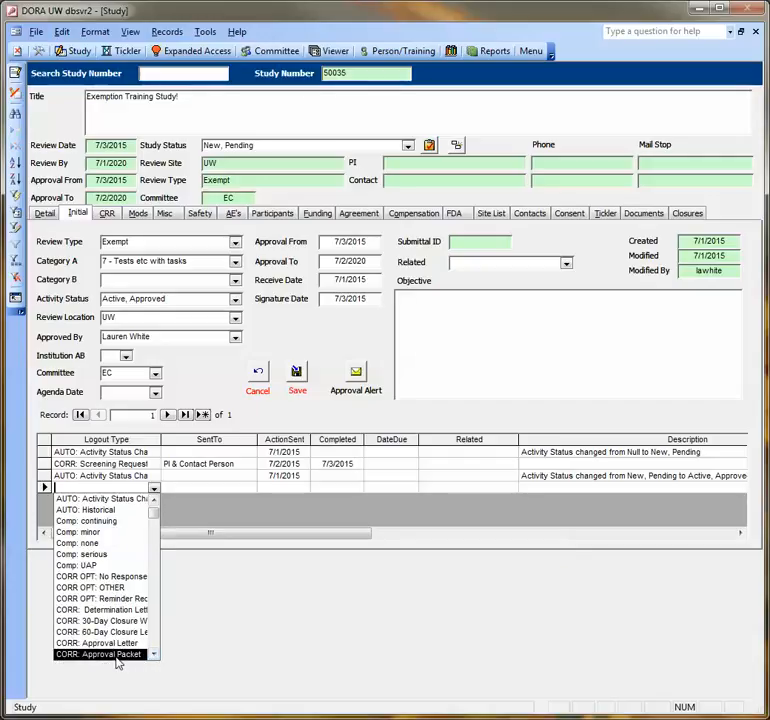
left_click(117, 655)
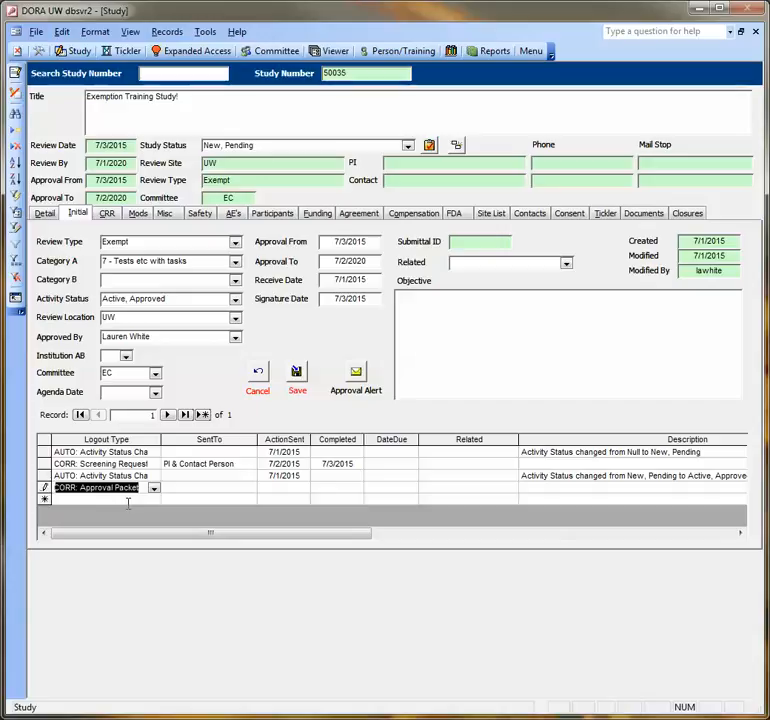
Step: Set the new entry's SentTo to PI & Contact Person and its ActionSent date to 7/3/2015
left_click(185, 486)
left_click(249, 487)
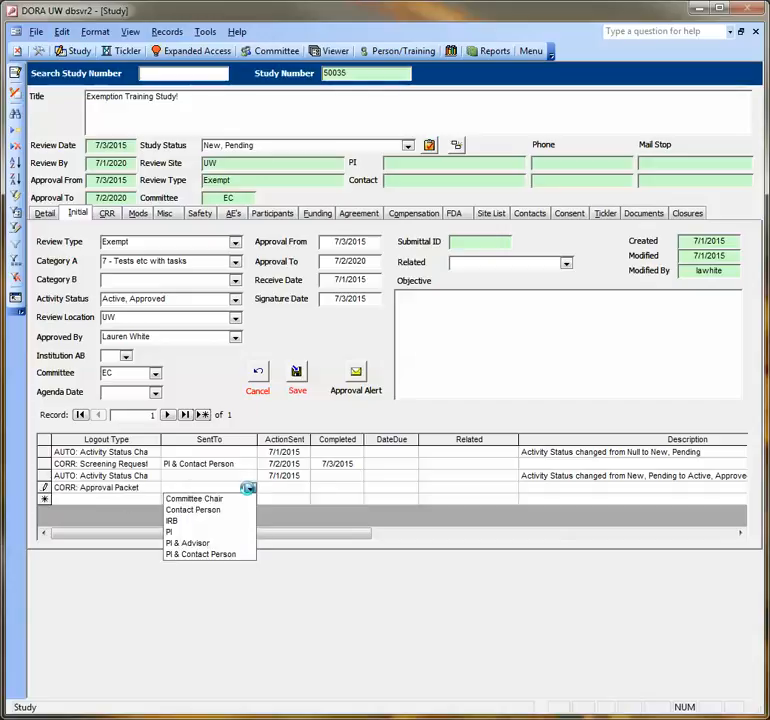
left_click(237, 556)
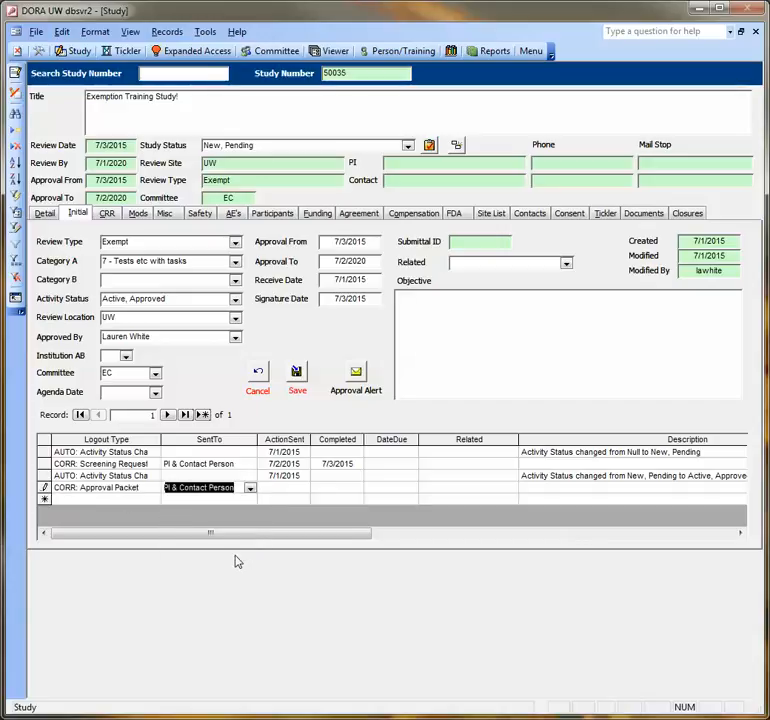
left_click(284, 487)
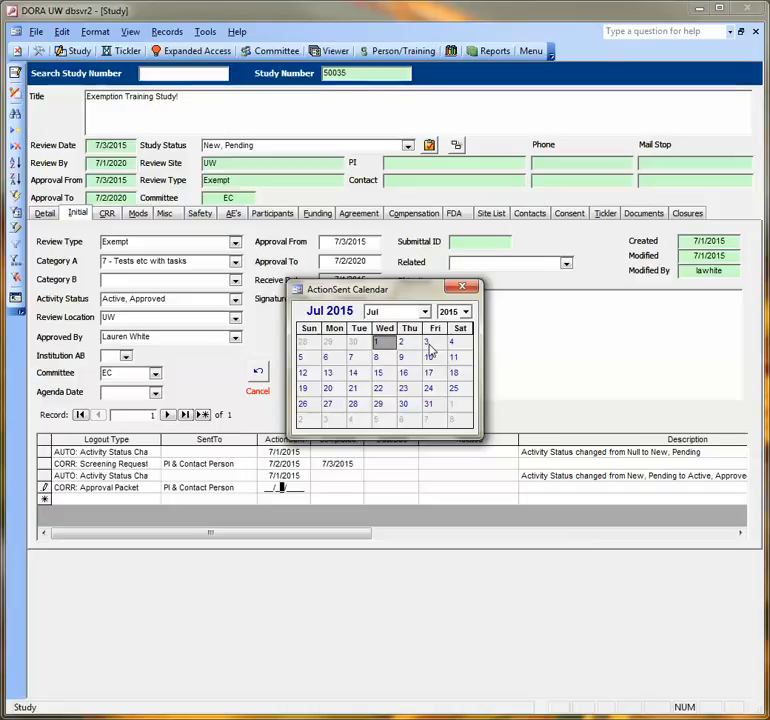
left_click(427, 343)
left_click(297, 372)
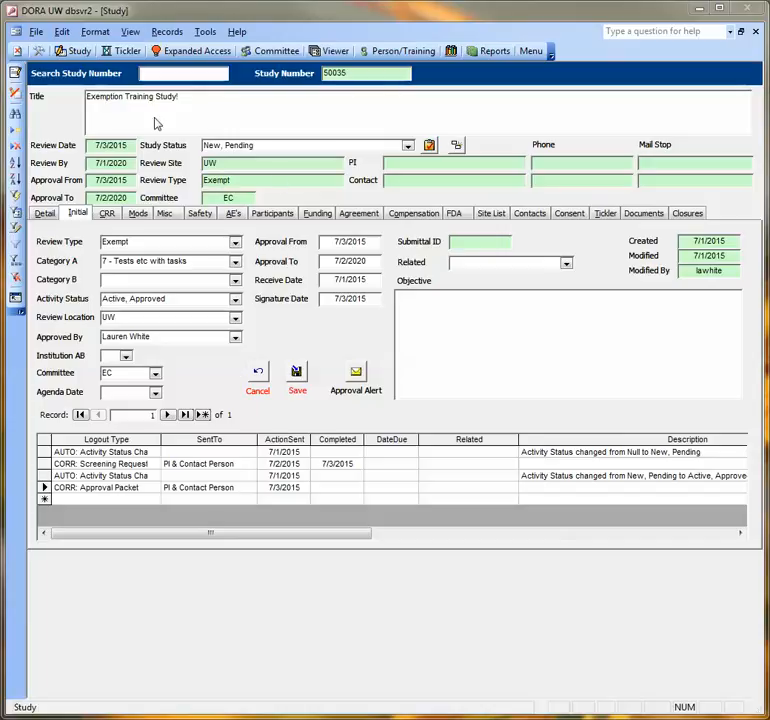
Step: Change the Study Status to Active, Approved, associate it with the Initial activity, and save the study status
left_click(407, 147)
left_click(397, 158)
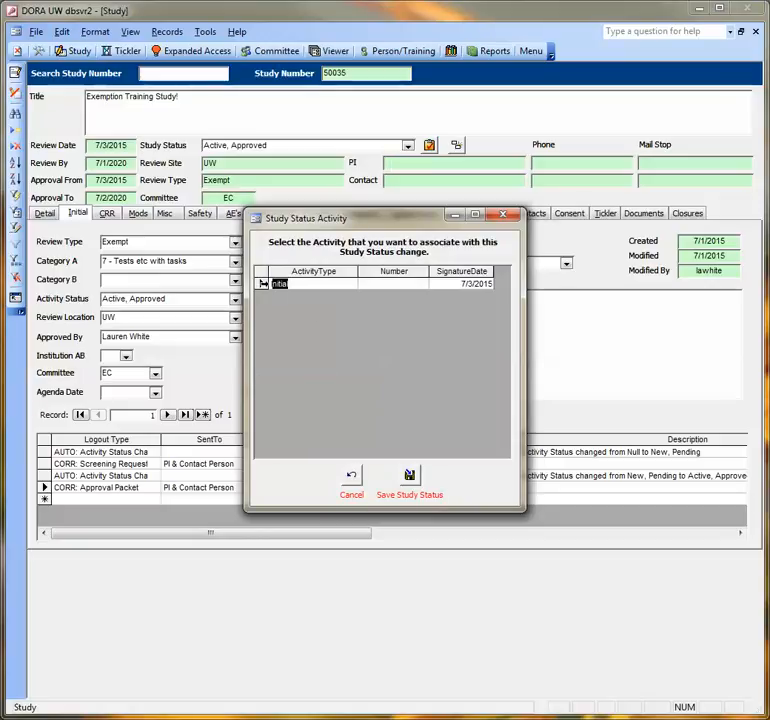
left_click(263, 284)
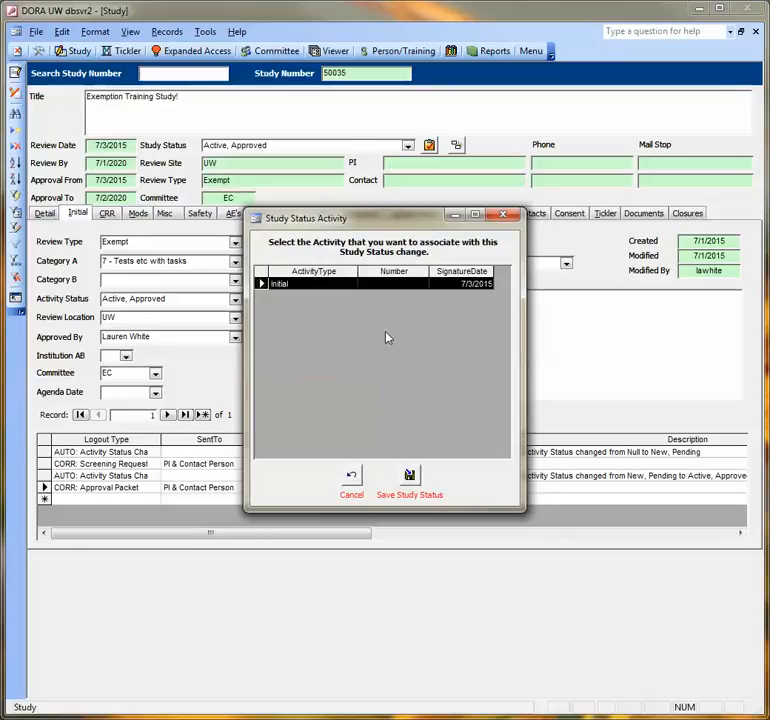
left_click(410, 478)
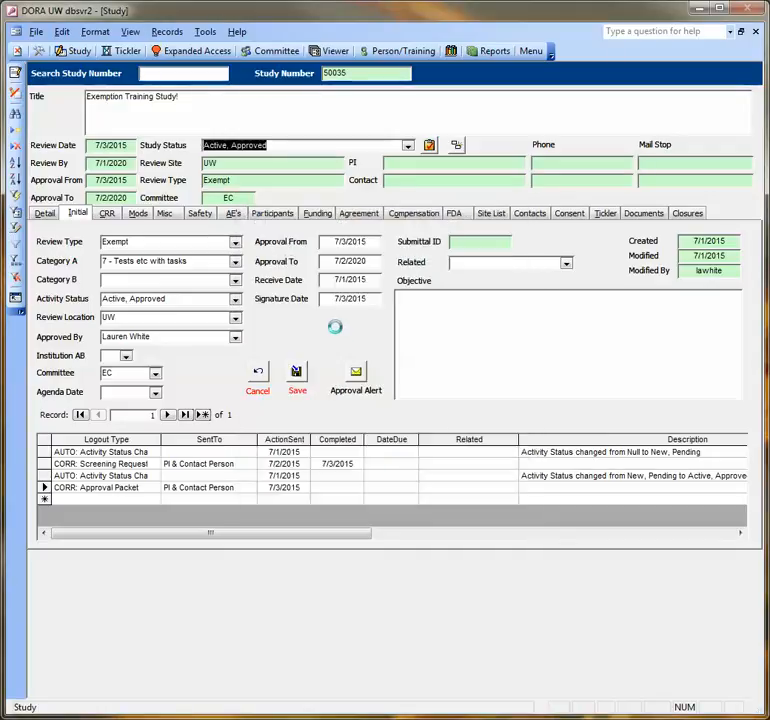